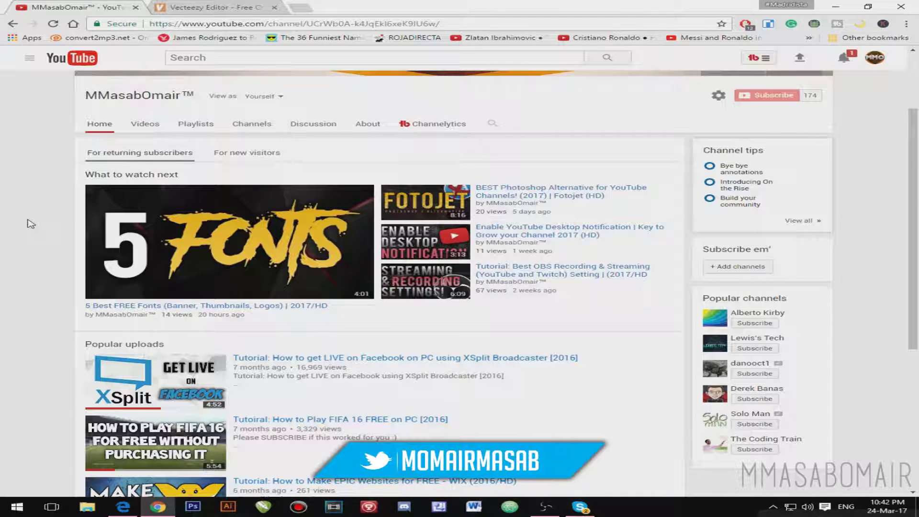
Bring the Vecteezy Editor tab to the front from the YouTube channel page.
key("ctrl+Tab")
key("ctrl+shift+Tab")
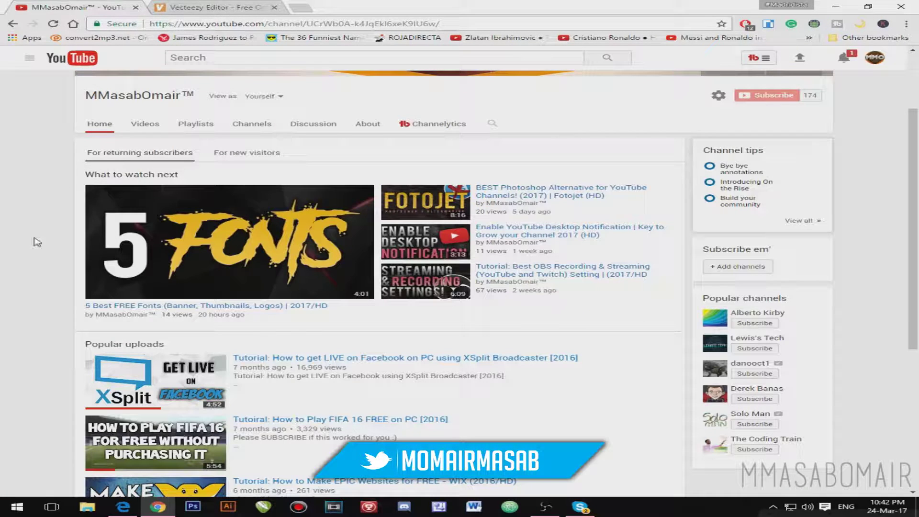
left_click(225, 8)
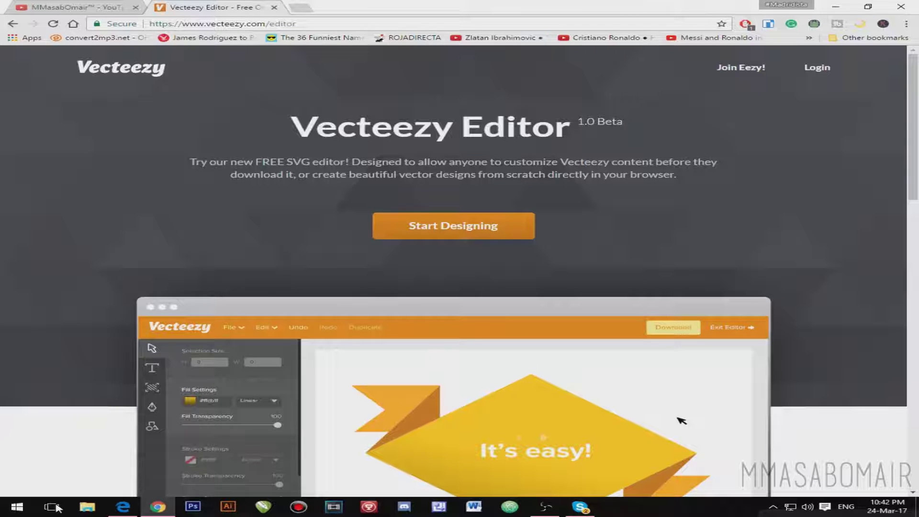
Browse the landing page and start a new design with the 'Life's a Beach' template.
scroll(36, 354, "down", 6)
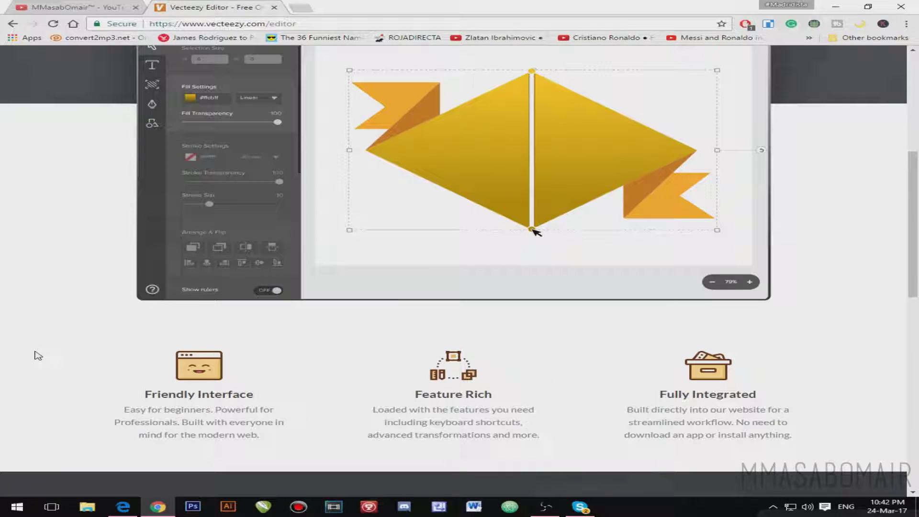
scroll(387, 187, "up", 6)
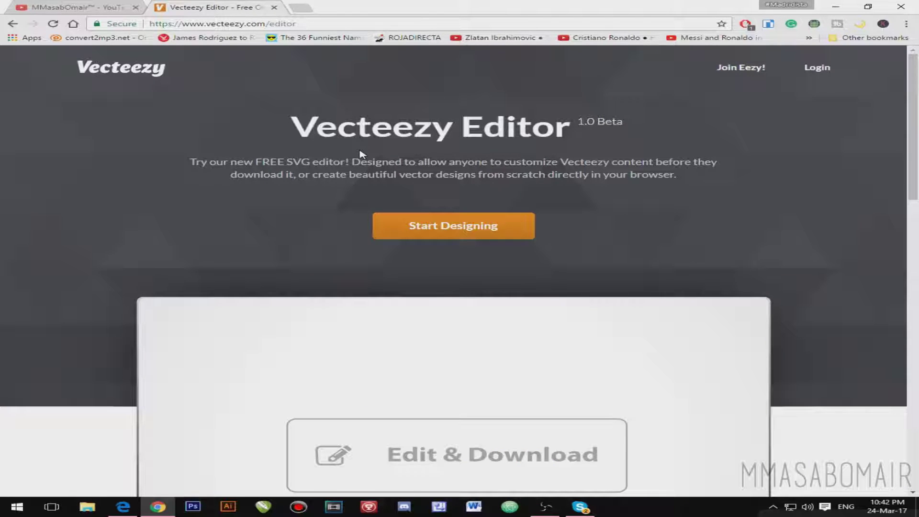
scroll(4, 275, "down", 4)
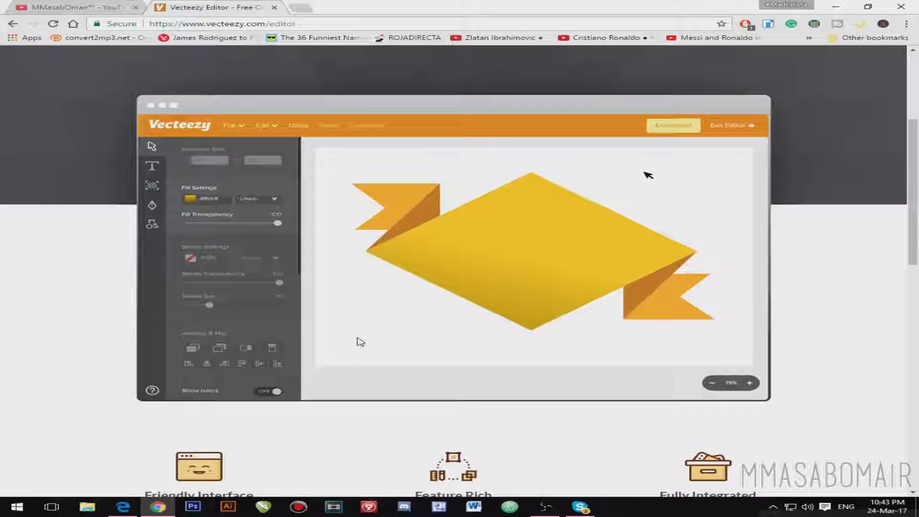
scroll(266, 435, "up", 2)
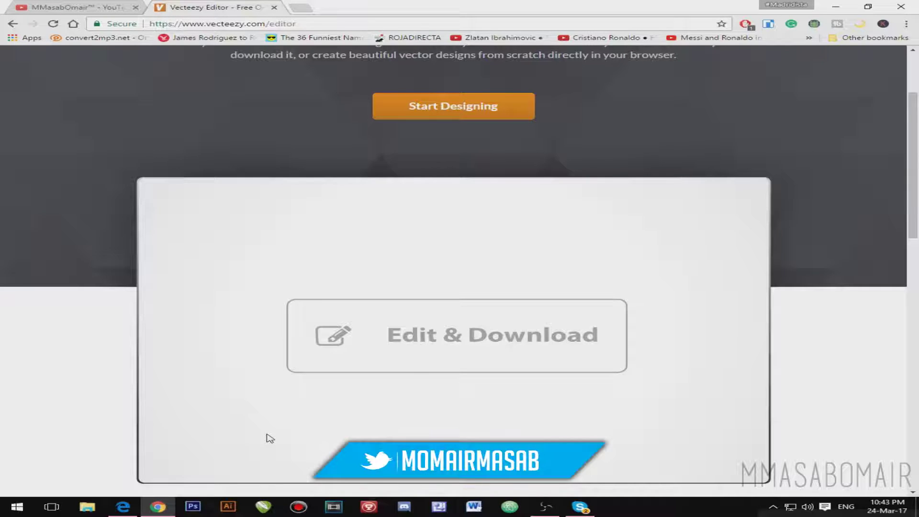
scroll(266, 439, "up", 3)
left_click(463, 232)
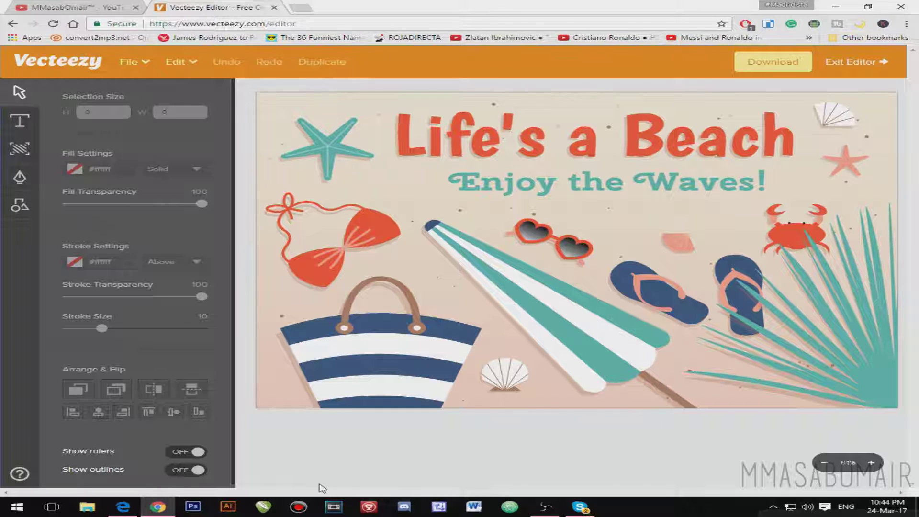
Delete the 'Life's a Beach' artwork to leave a blank transparent canvas, and open the Background settings.
left_click(19, 148)
left_click(19, 178)
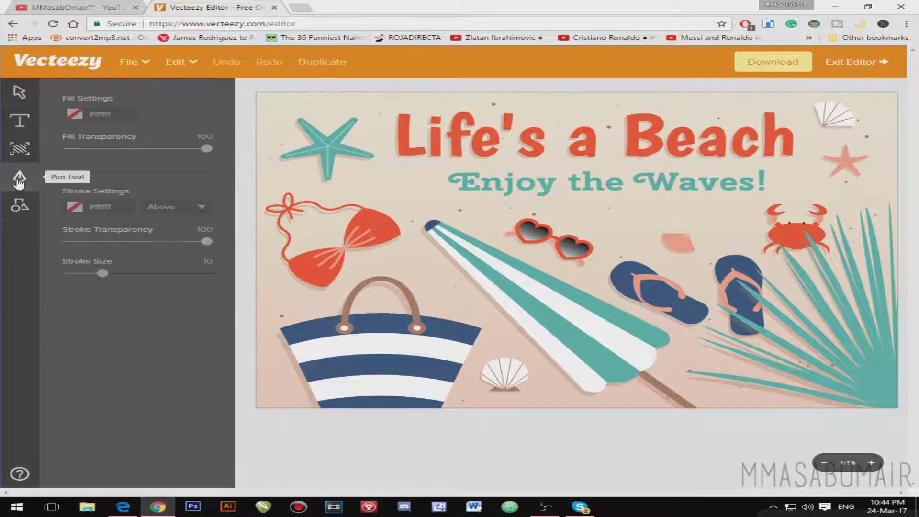
left_click(19, 178)
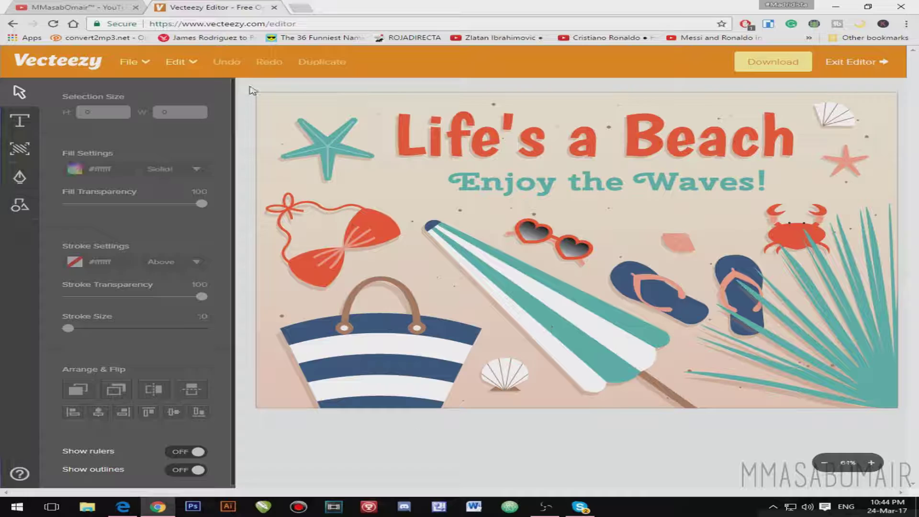
left_click(278, 108)
key("Delete")
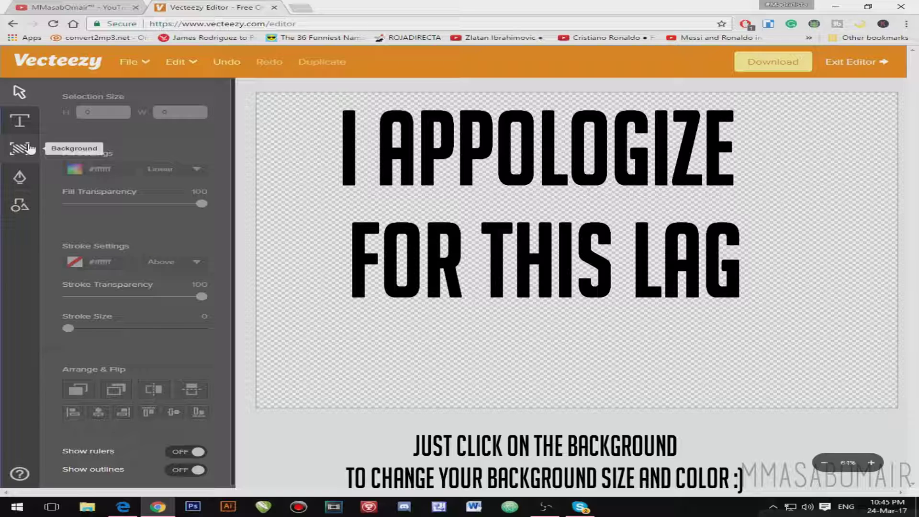
left_click(21, 148)
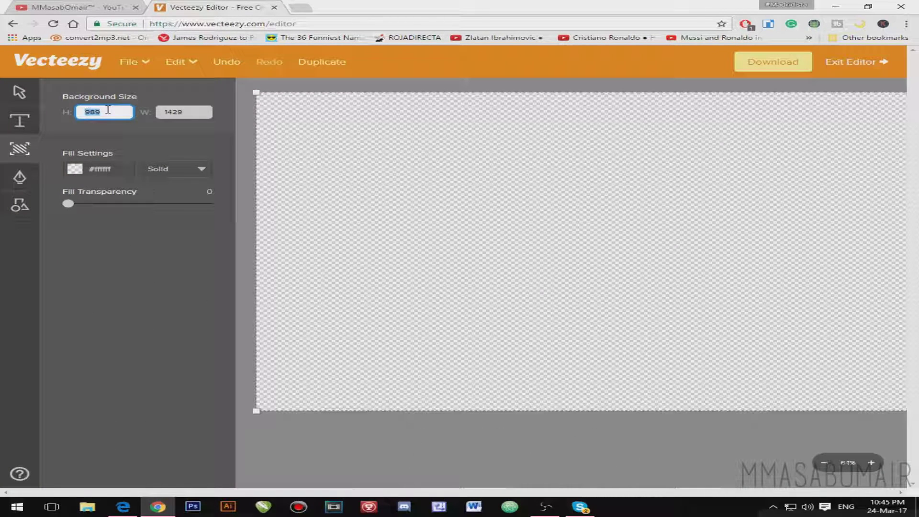
Set the background size to H 1084 by W 782.
type("1084")
left_click(183, 113)
type("782")
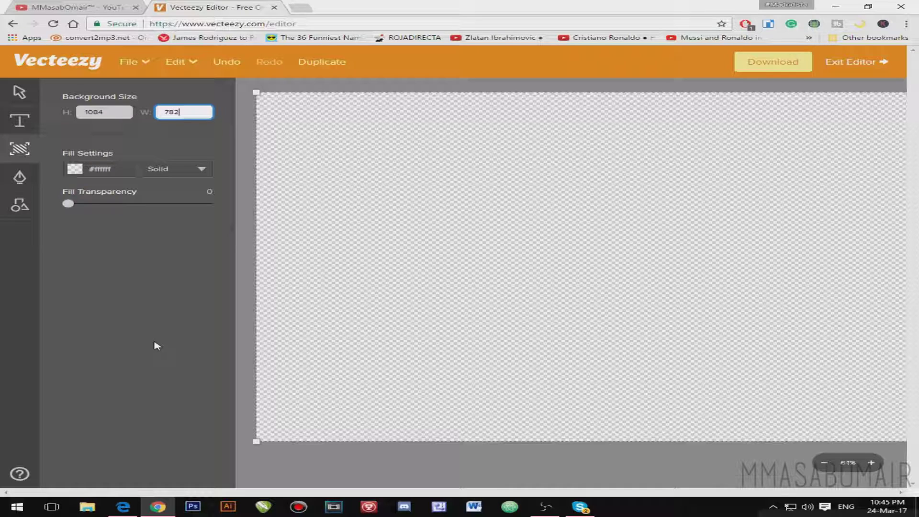
Fill the background with pink #db7090.
left_click(98, 168)
left_click_drag(137, 203, 158, 212)
left_click_drag(77, 207, 92, 218)
left_click_drag(82, 278, 96, 277)
left_click_drag(108, 231, 108, 224)
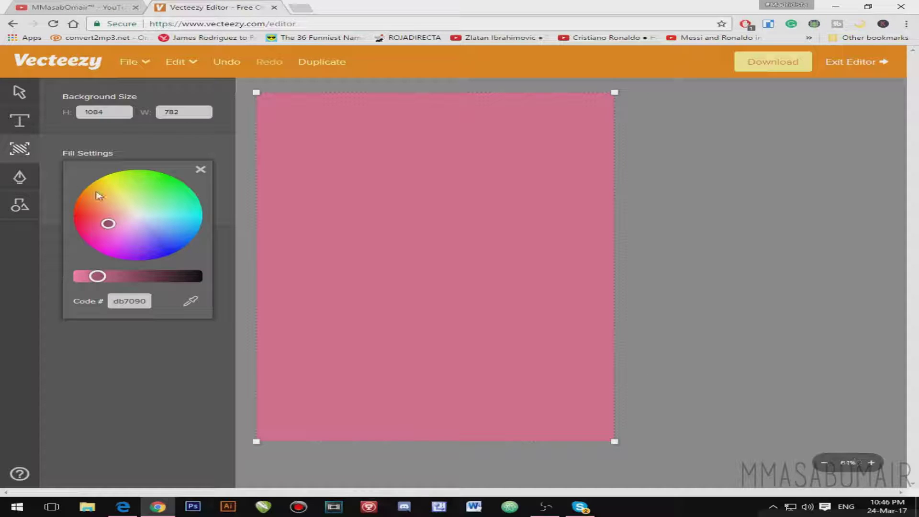
Keep the pink #db7090 fill and bring up the Large, Medium and Small Text presets.
left_click(379, 322)
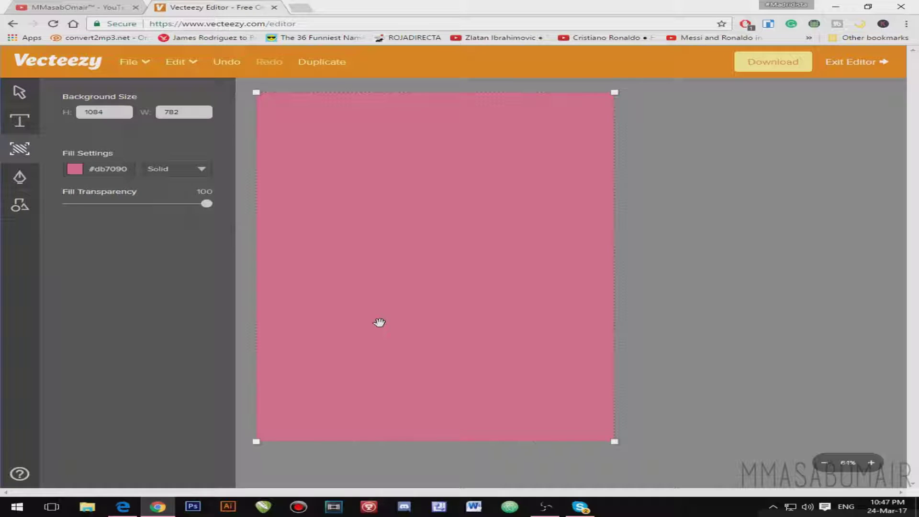
left_click(22, 127)
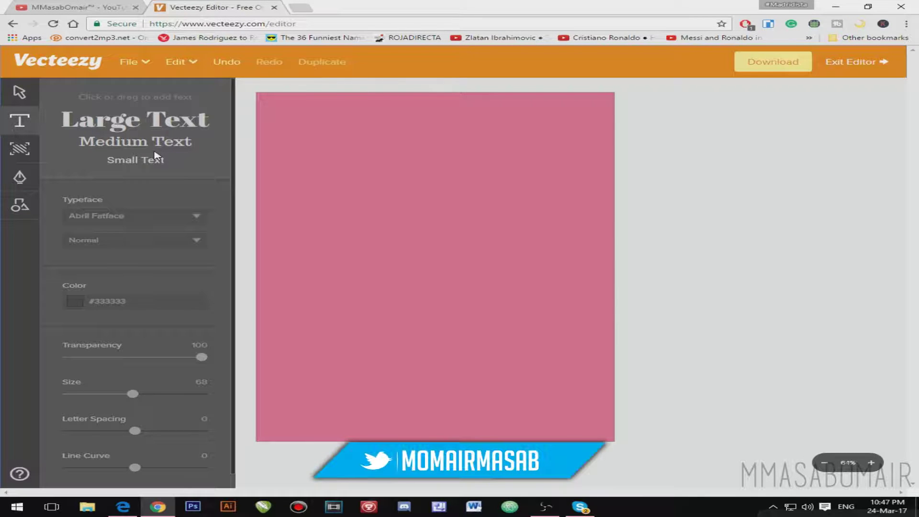
Add an Abril Fatface Large Text heading mid-canvas and enlarge it to size 107.
left_click(131, 123)
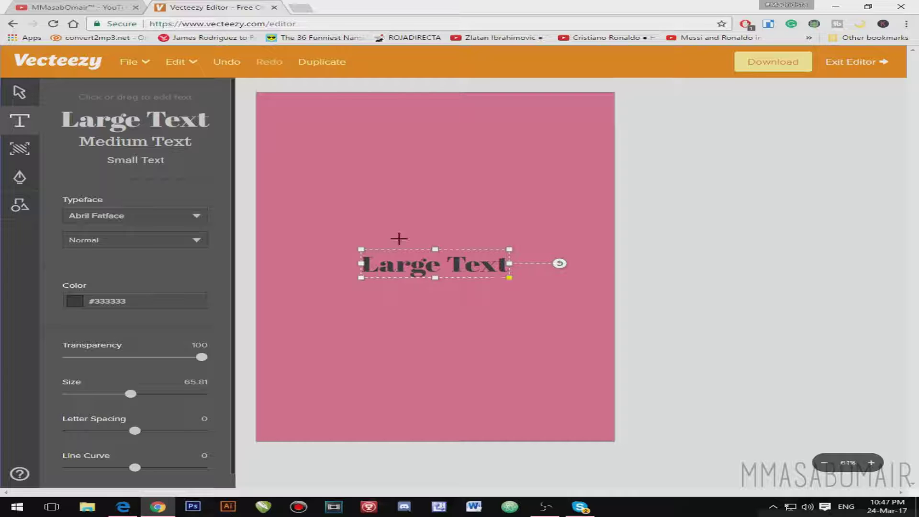
left_click_drag(509, 278, 590, 306)
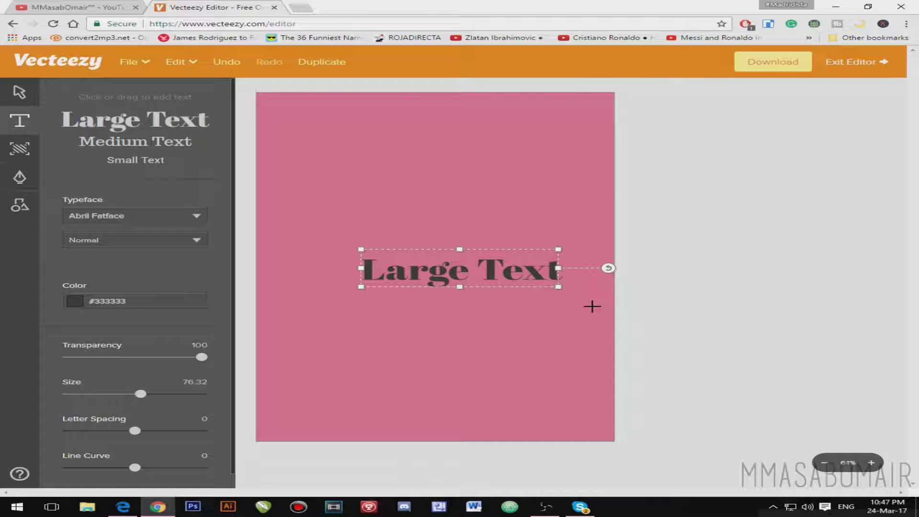
left_click_drag(140, 393, 170, 393)
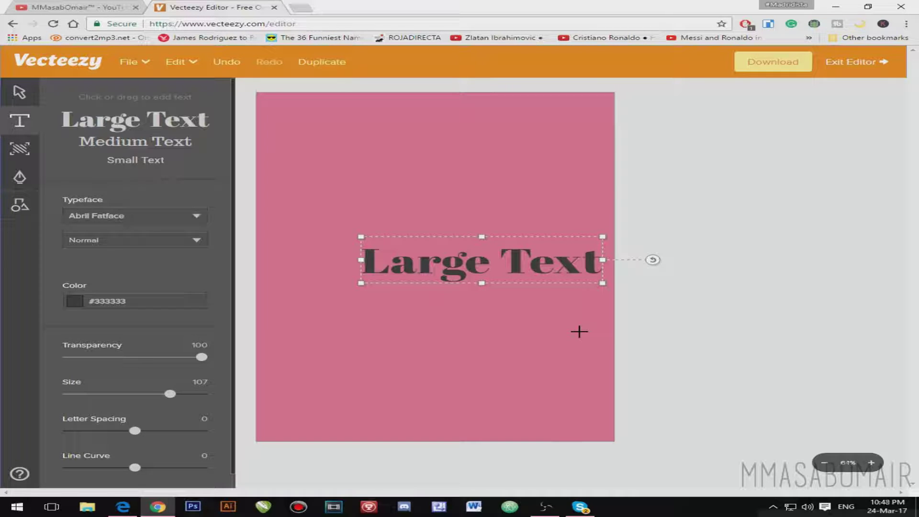
double_click(465, 260)
key("shift+Left")
key("shift+Left")
left_click(497, 335)
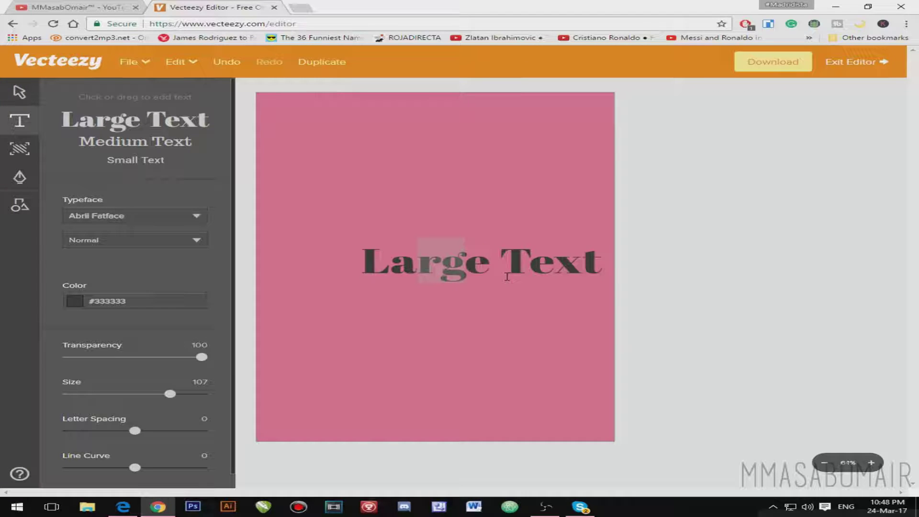
left_click(19, 92)
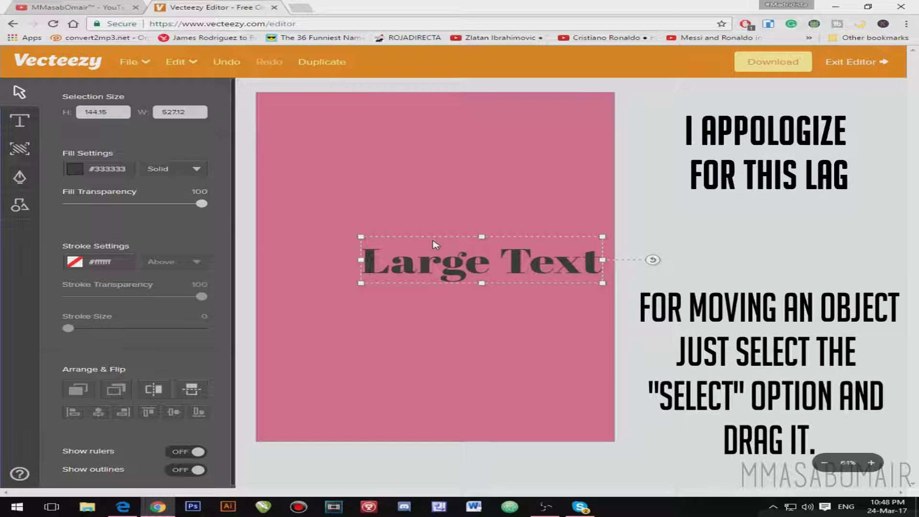
Drag the heading to the top of the page and retype it as 'MMO'.
left_click_drag(436, 245, 388, 98)
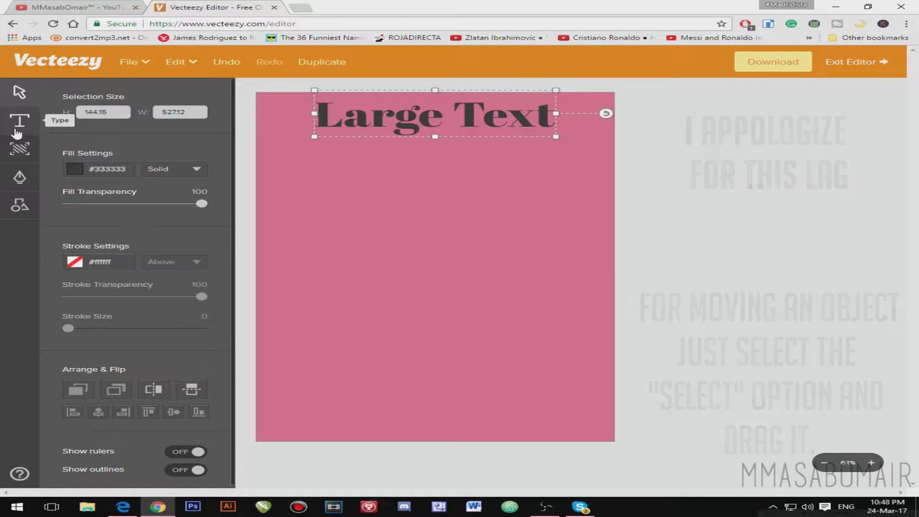
left_click(17, 127)
double_click(418, 114)
left_click(418, 115)
double_click(419, 117)
triple_click(418, 119)
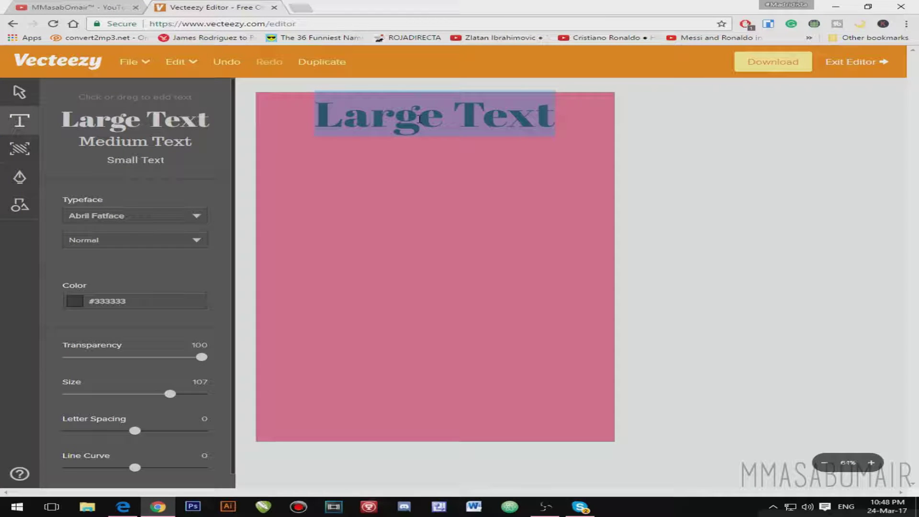
type("MMO")
triple_click(419, 119)
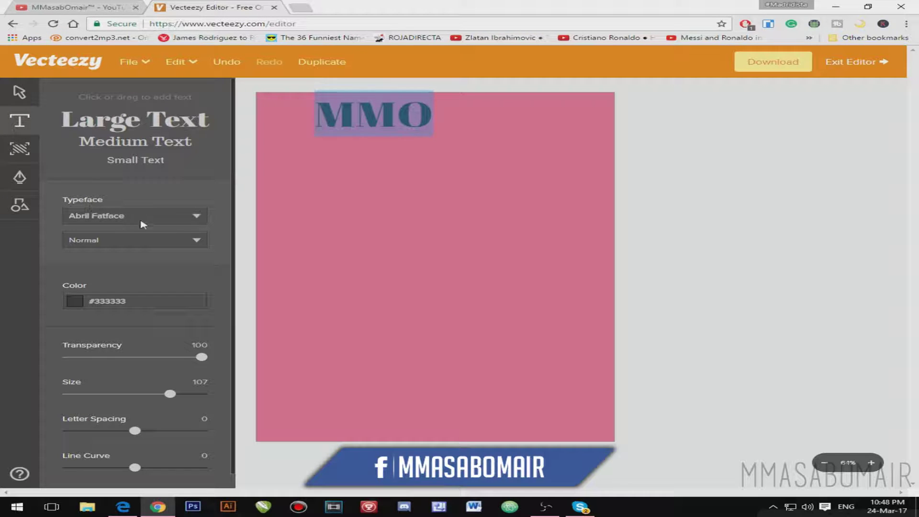
Choose Amatica SC from the Typeface list for the MMO heading.
left_click(198, 217)
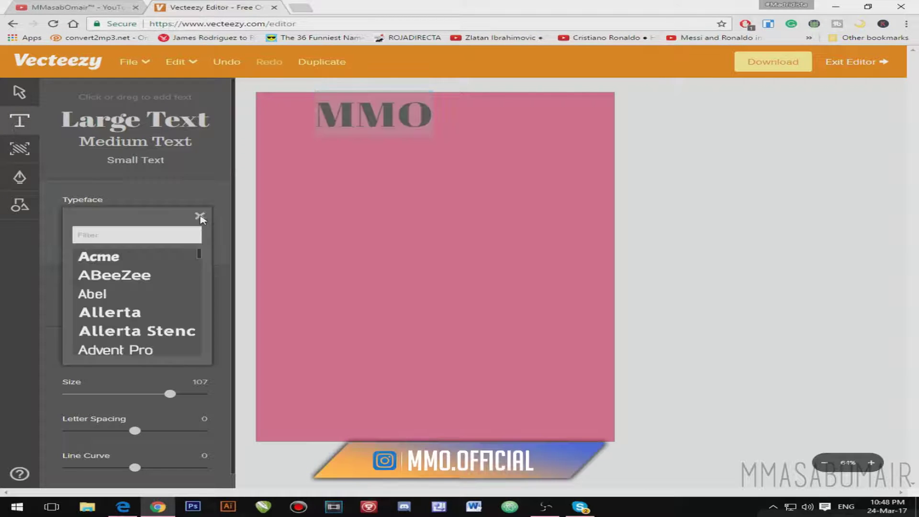
scroll(150, 271, "down", 10)
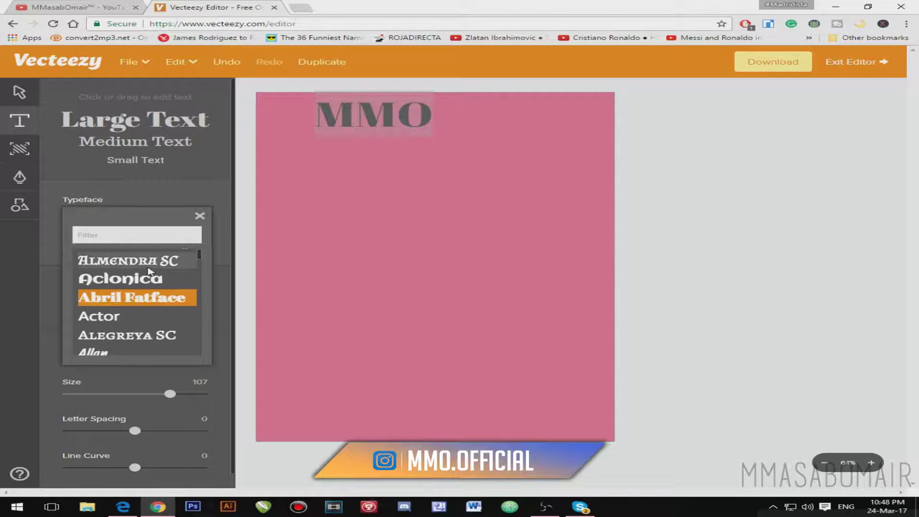
scroll(150, 272, "down", 3)
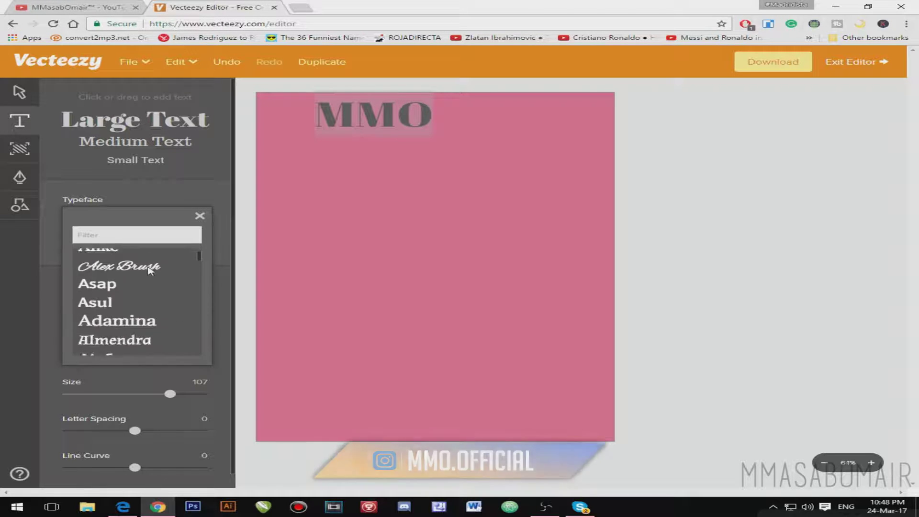
scroll(143, 296, "down", 6)
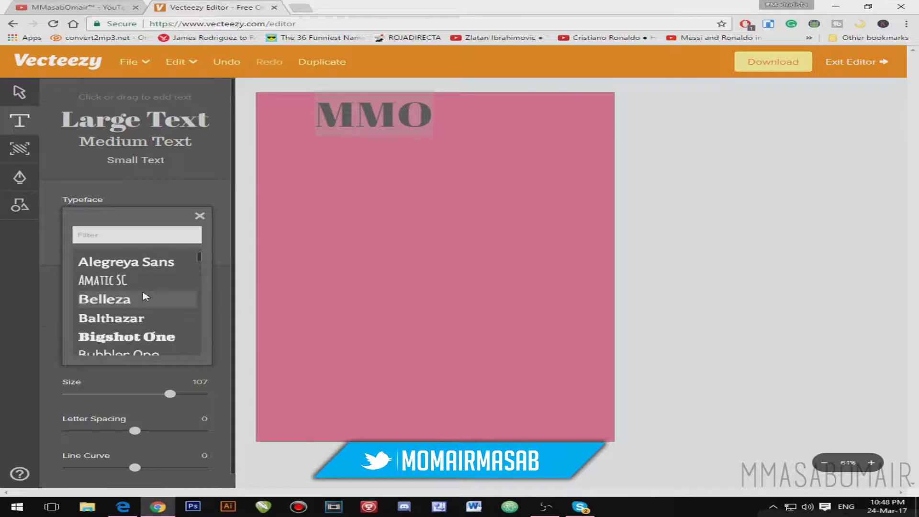
scroll(138, 296, "down", 5)
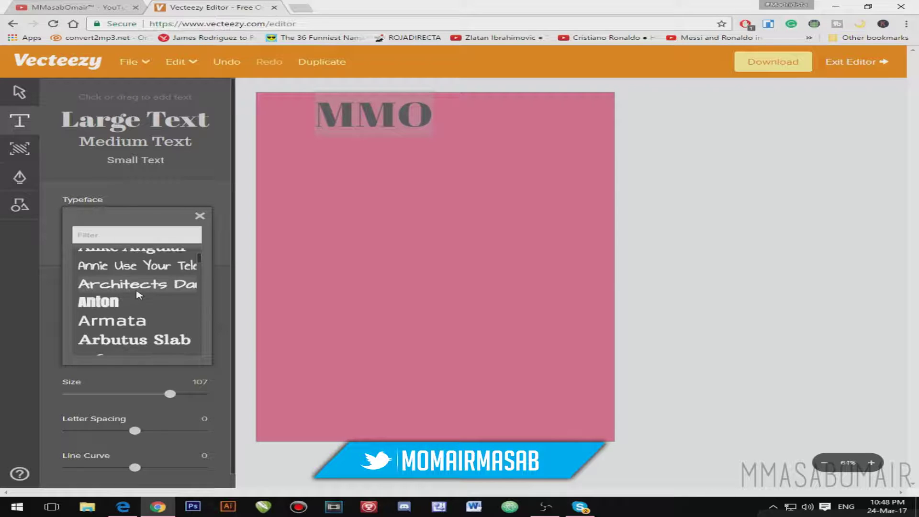
scroll(139, 295, "down", 3)
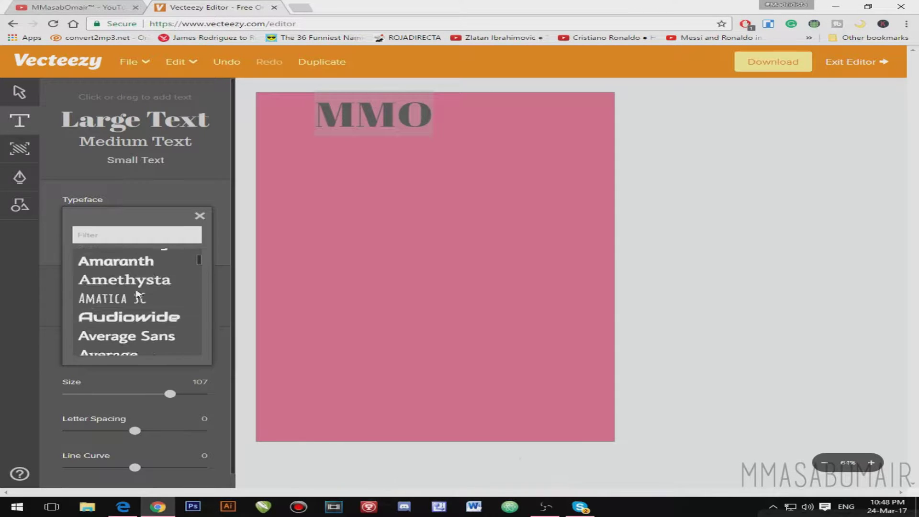
left_click(141, 297)
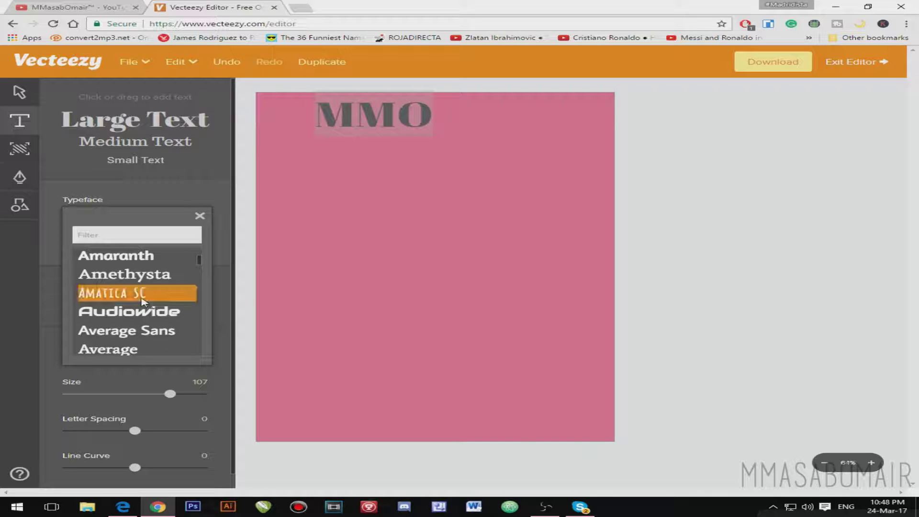
Reselect the MMO text and apply Amatica SC to it again.
left_click(357, 114)
double_click(356, 114)
left_click(121, 219)
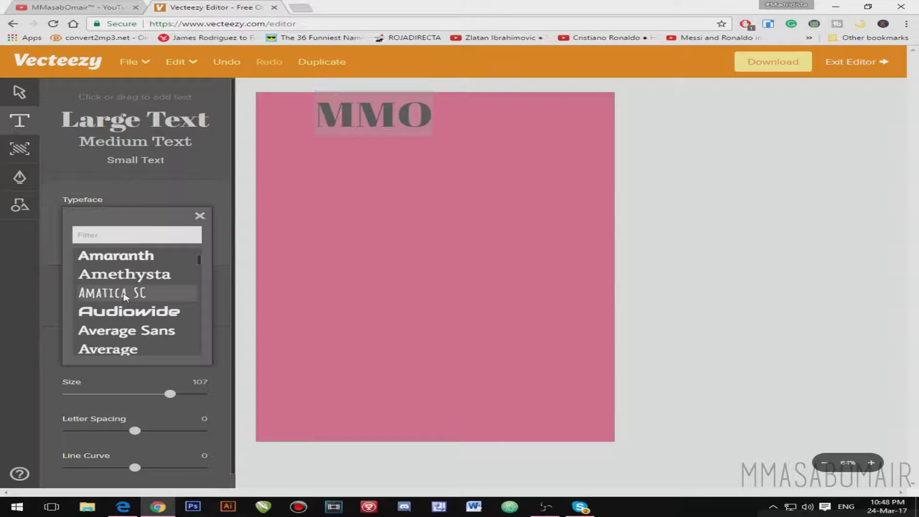
left_click(126, 296)
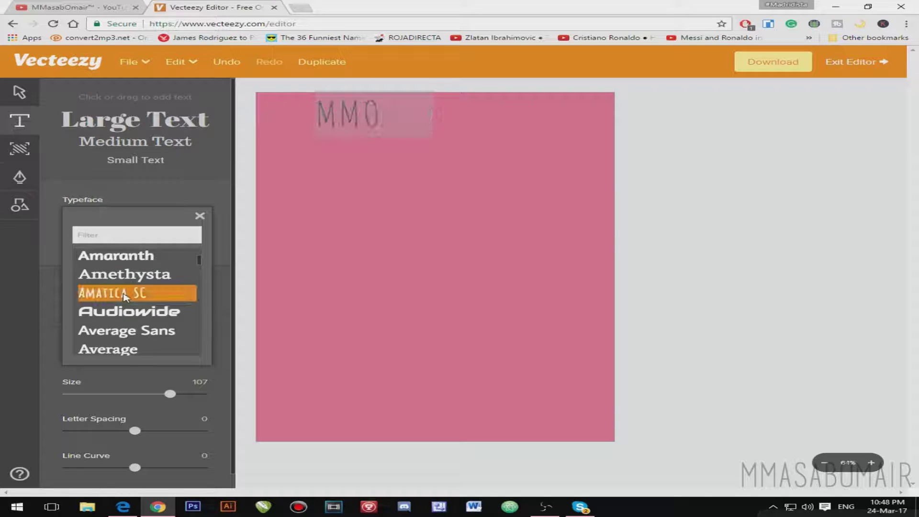
left_click(364, 110)
left_click_drag(318, 114, 381, 117)
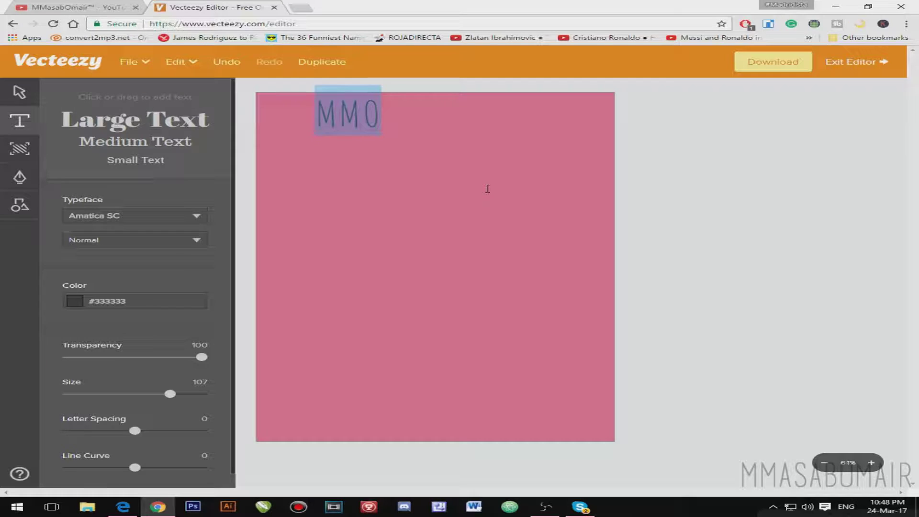
Enlarge and centre the MMO text on the page, then bring up the Elements shape library.
left_click(337, 112)
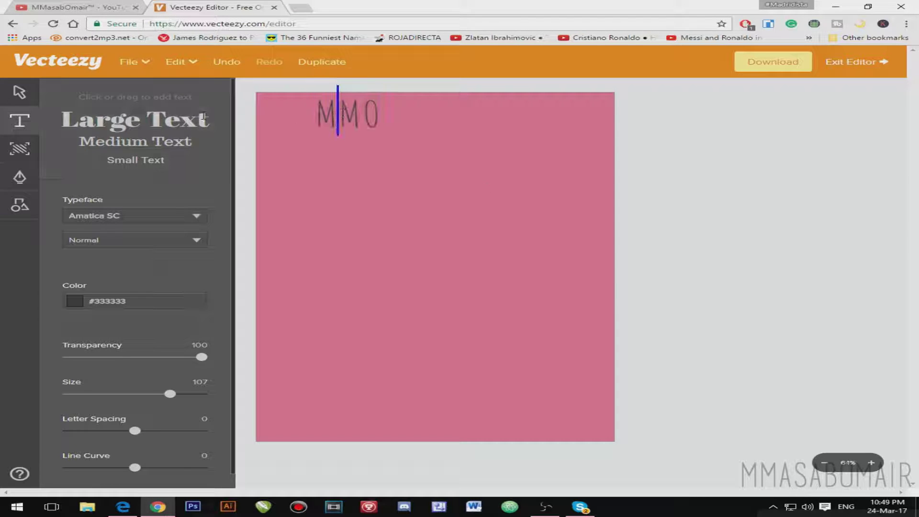
left_click(19, 93)
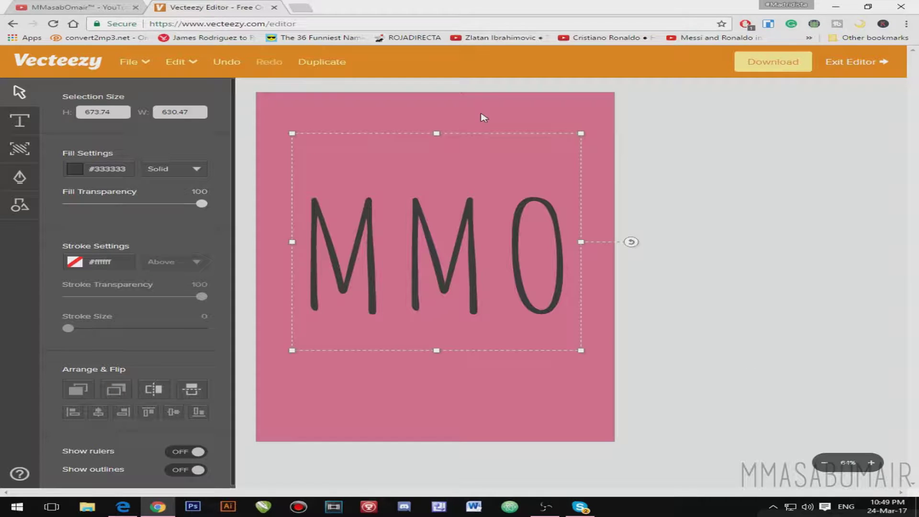
left_click(480, 117)
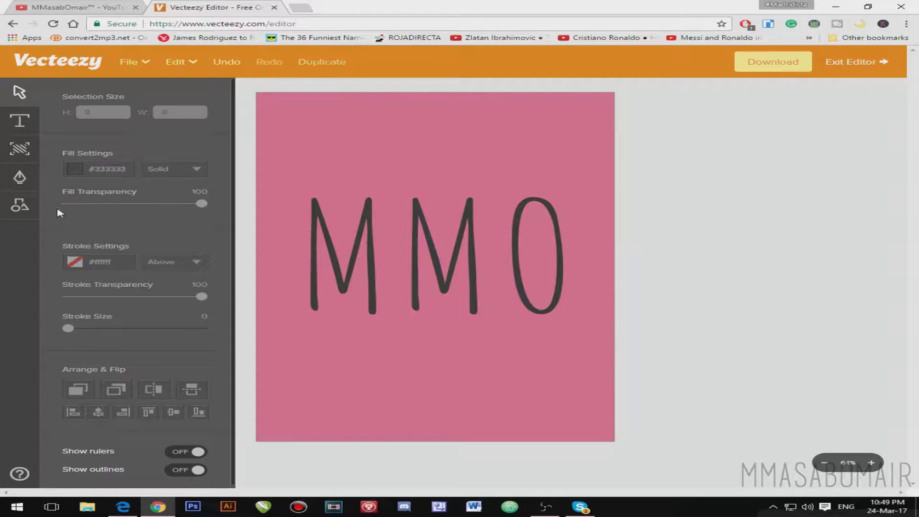
left_click(19, 207)
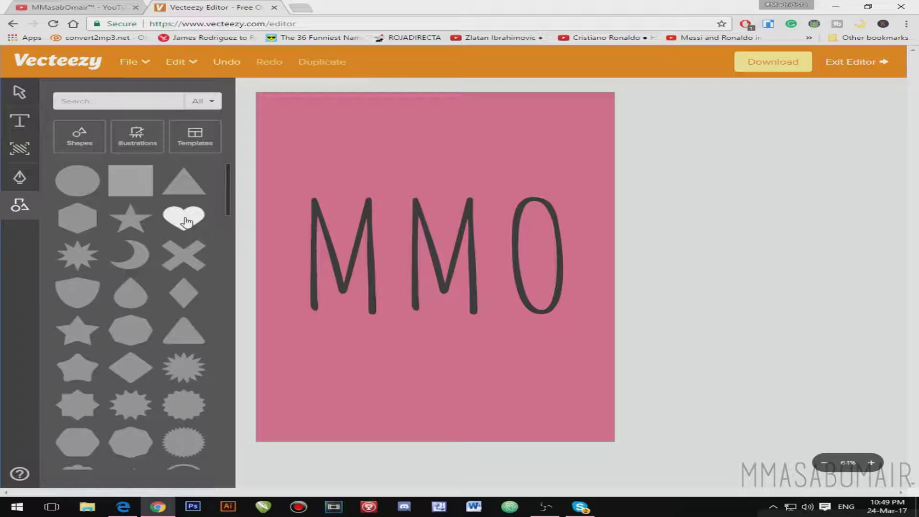
Place the dark #333333 heart over the MMO letters, enlarged to about 590 by 727.
mouse_move(186, 221)
left_mouse_down()
mouse_move(242, 222)
mouse_move(187, 221)
left_mouse_up()
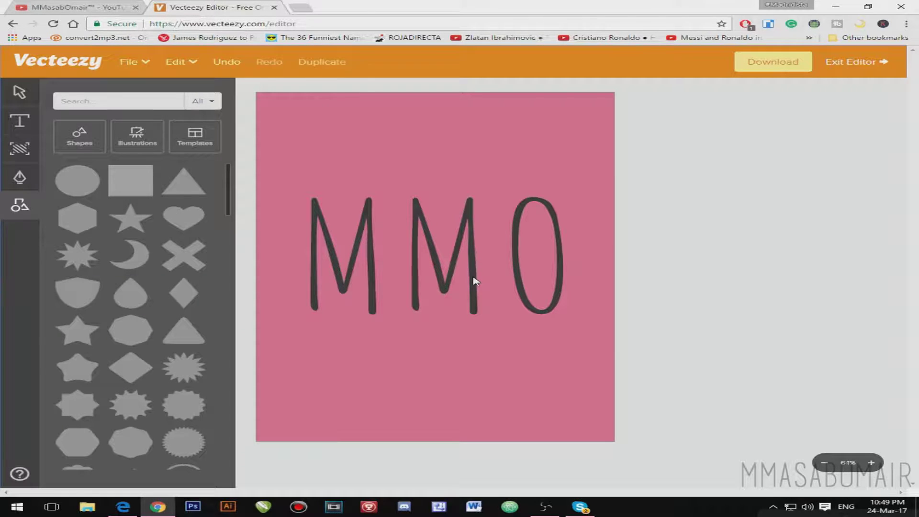
left_click_drag(526, 320, 559, 339)
left_click(276, 217)
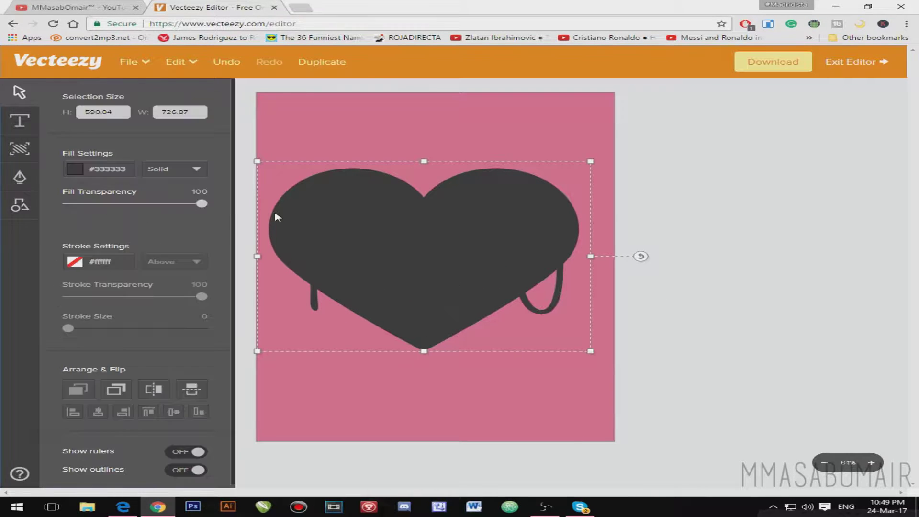
left_click_drag(398, 248, 403, 249)
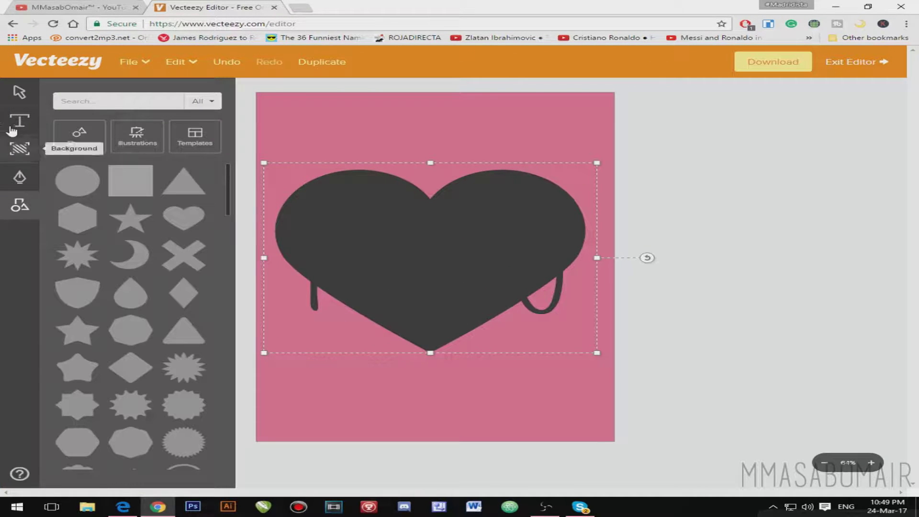
left_click(19, 92)
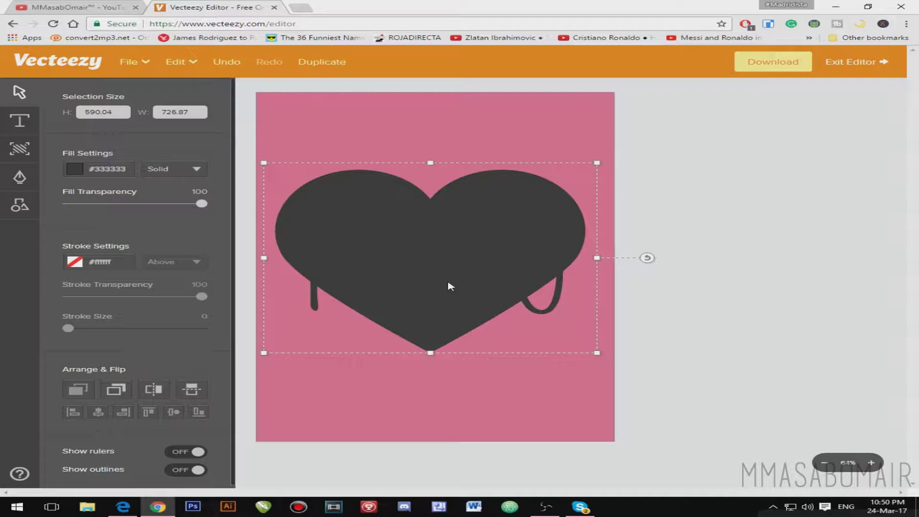
Fill the heart vivid red (#da2400) using the colour wheel and brightness slider.
left_click(85, 170)
left_click(116, 192)
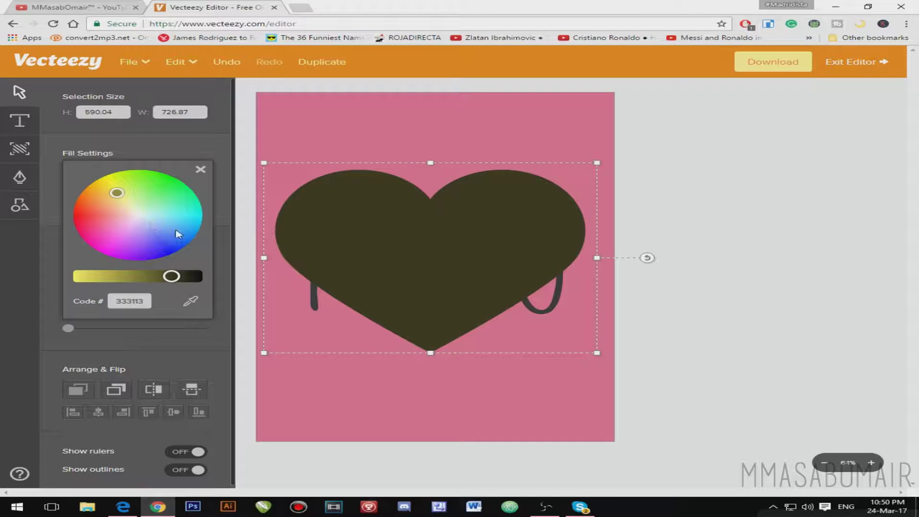
left_click(74, 208)
left_click_drag(172, 276, 97, 277)
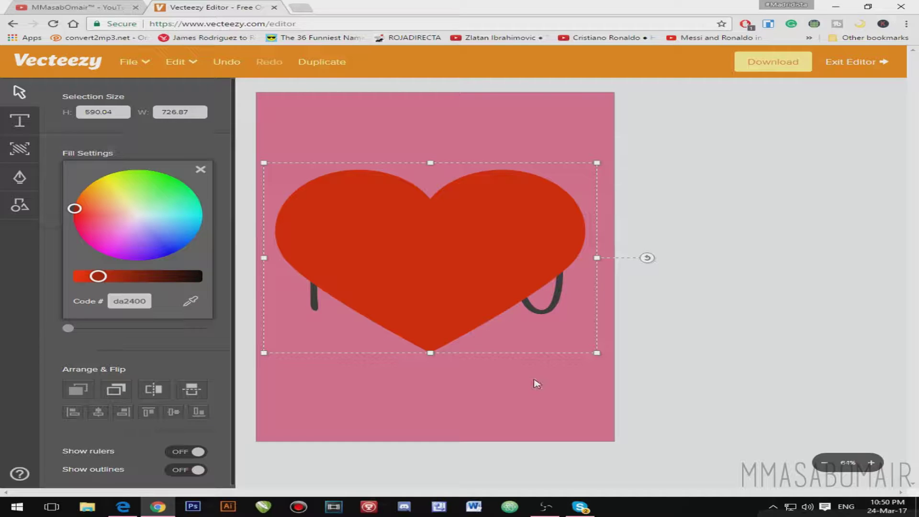
left_click(515, 400)
left_click(495, 288)
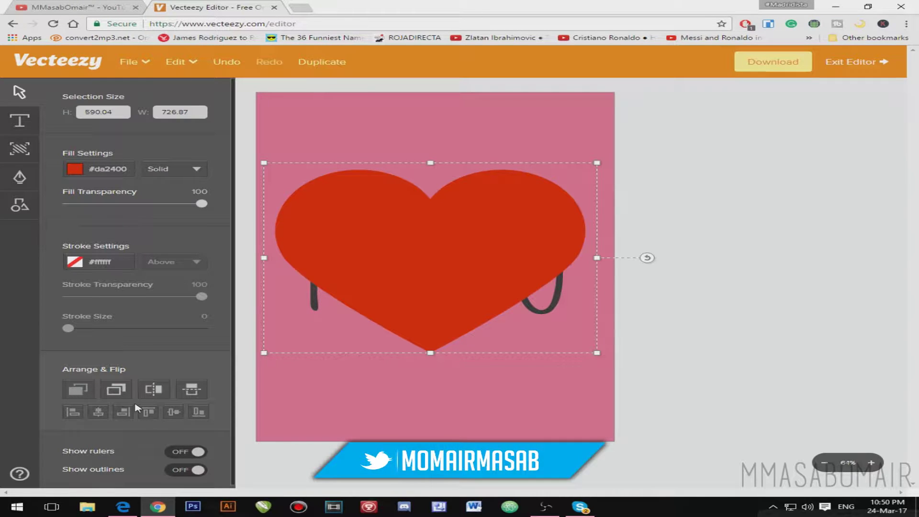
Send the heart backward behind the MMO letters and turn on the canvas rulers.
left_click(120, 392)
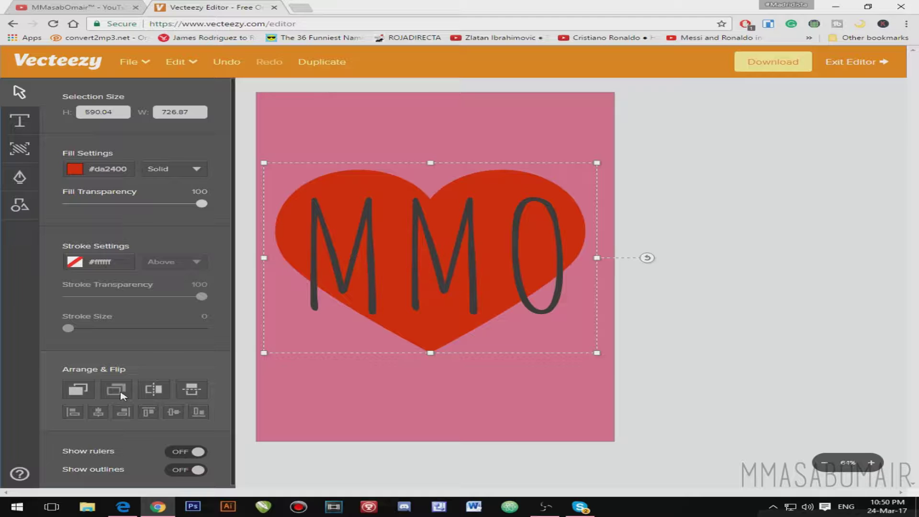
left_click(188, 451)
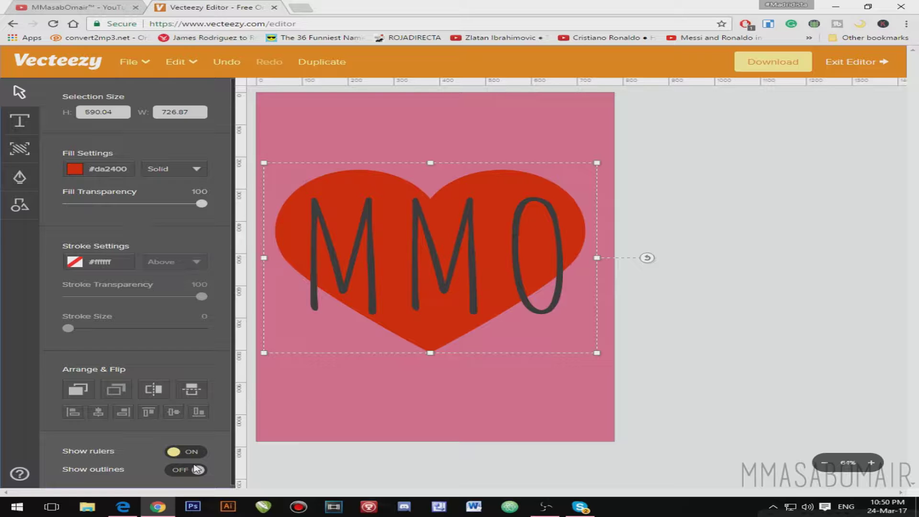
left_click(18, 179)
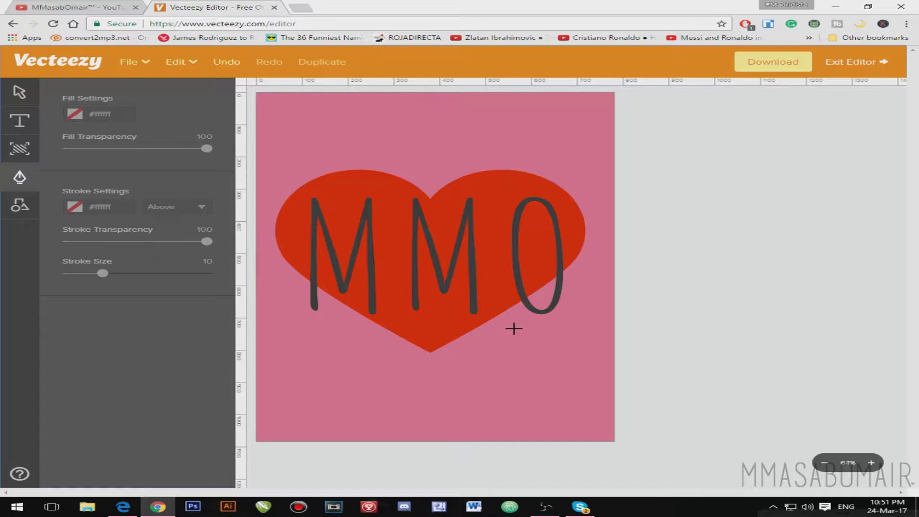
Place three pen anchors, then abandon the shape for the download options with SVG (Vector).
left_click(497, 328)
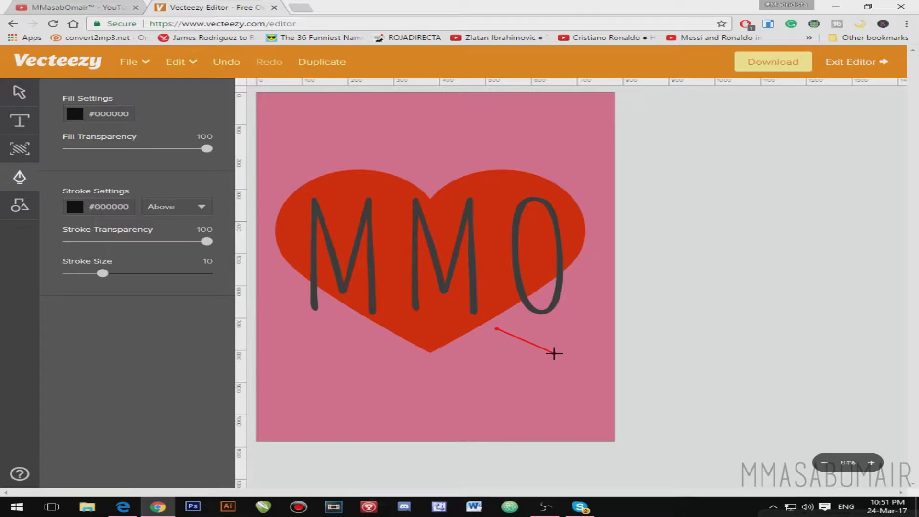
left_click(544, 362)
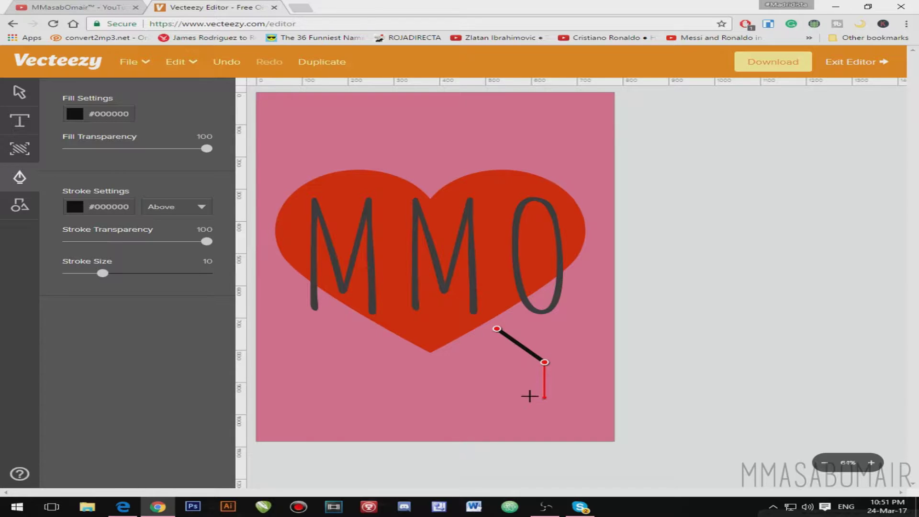
left_click(544, 404)
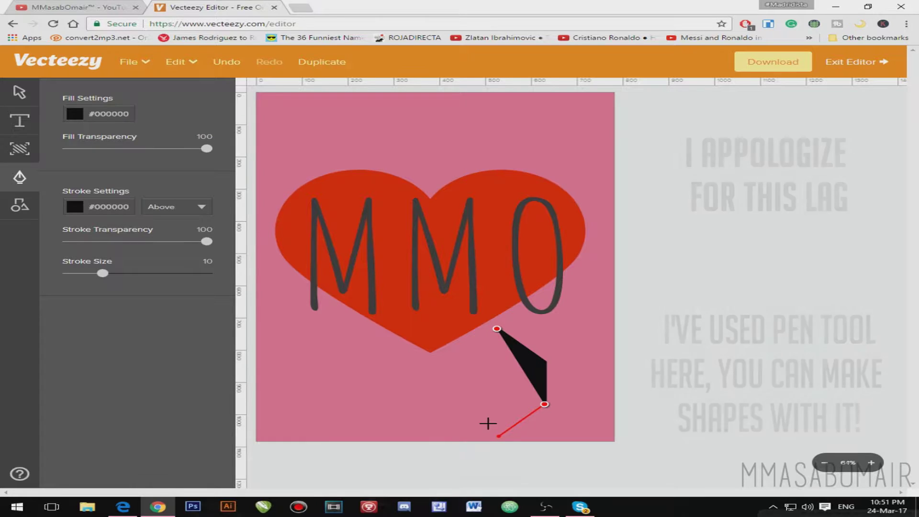
left_click(773, 61)
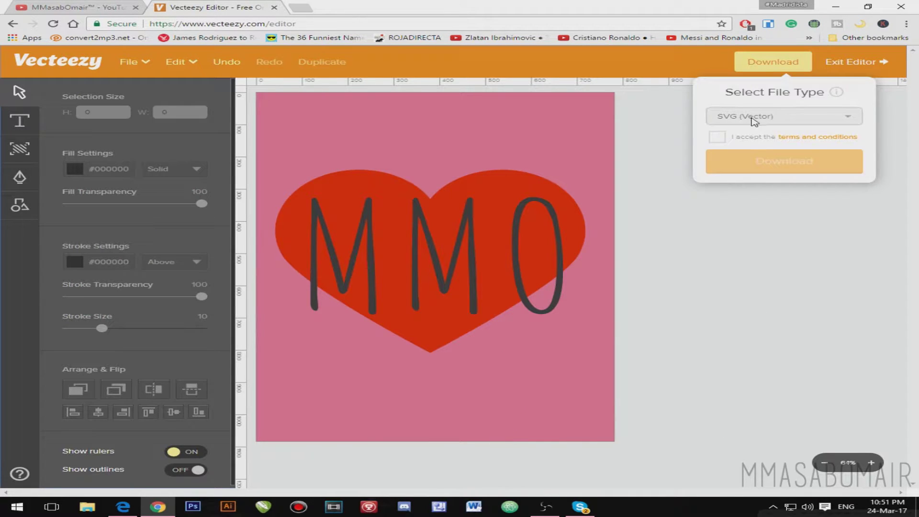
Download the design as Untitled.svg after accepting the terms, view it, and return to the editor.
left_click(755, 120)
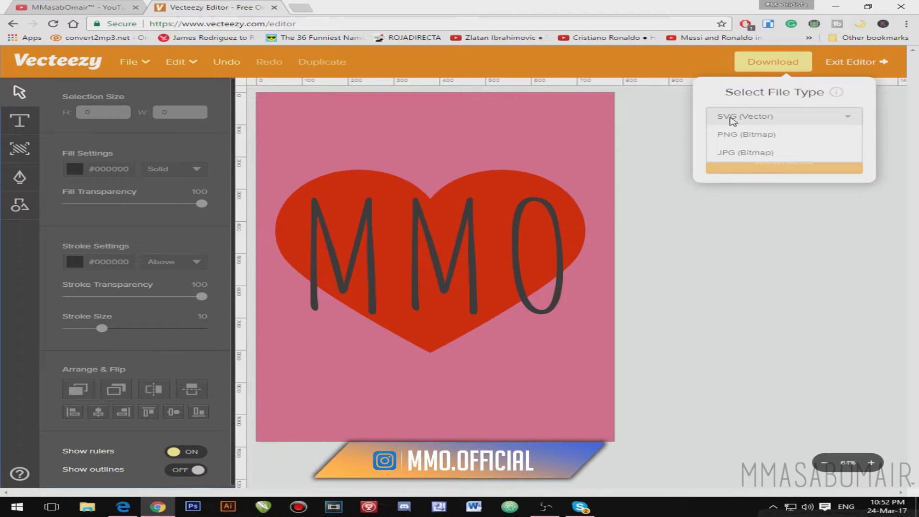
left_click(752, 119)
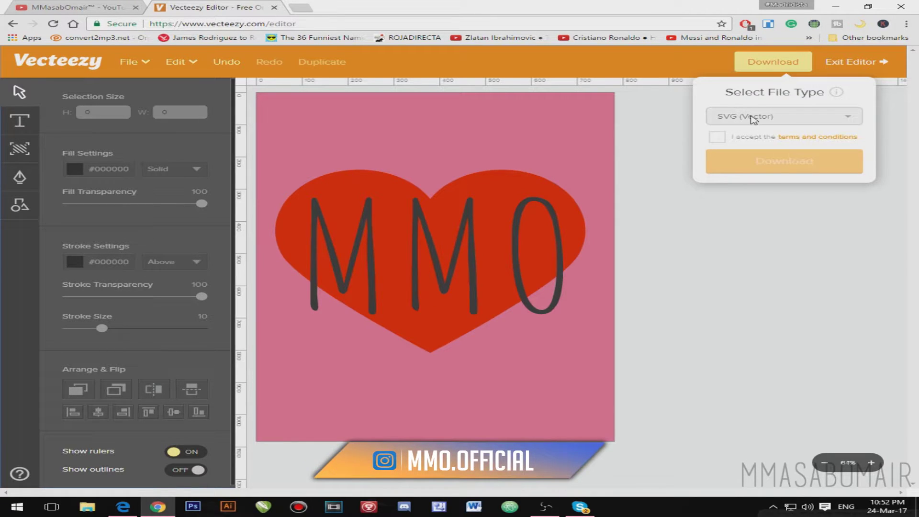
left_click(716, 137)
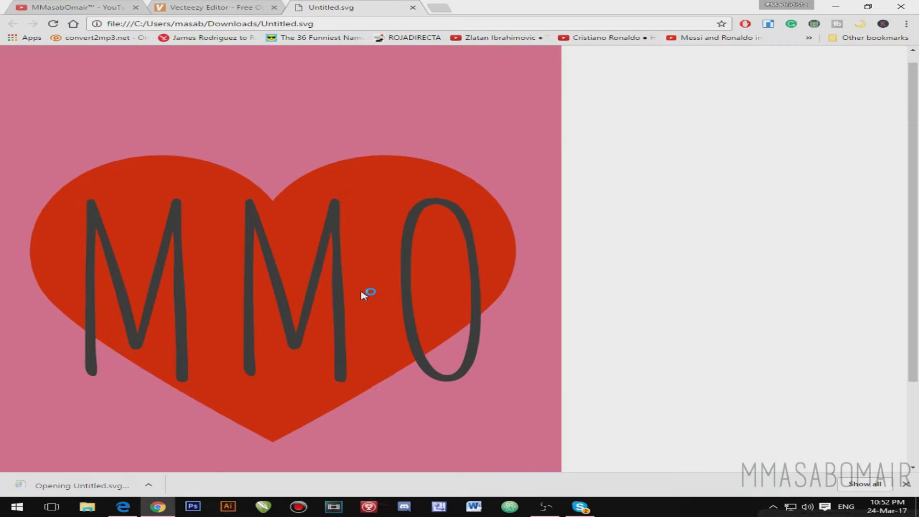
scroll(360, 293, "down", 3)
scroll(361, 293, "up", 3)
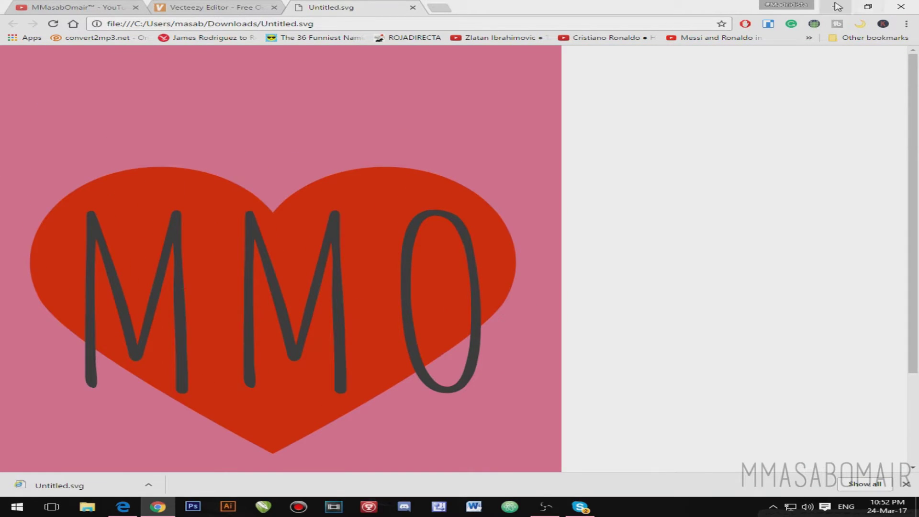
left_click(240, 7)
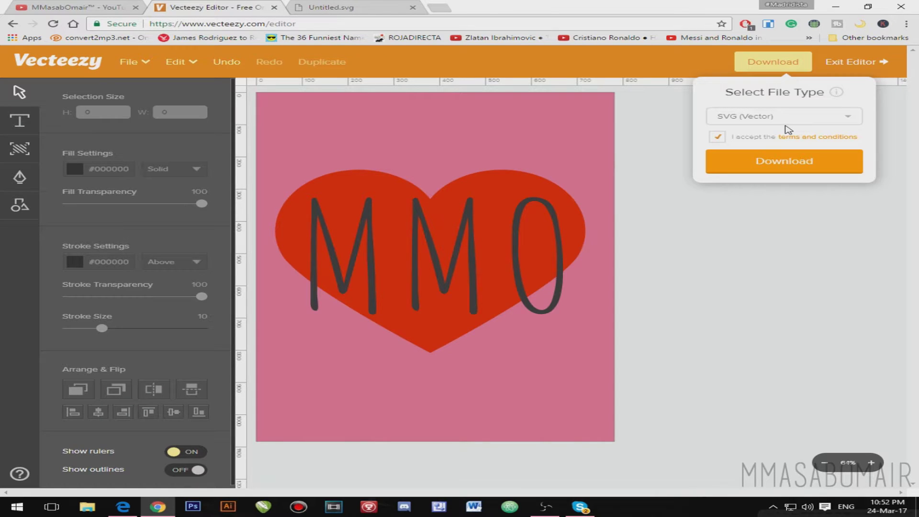
Switch the download type to PNG (Bitmap) and start the PNG download.
left_click(785, 122)
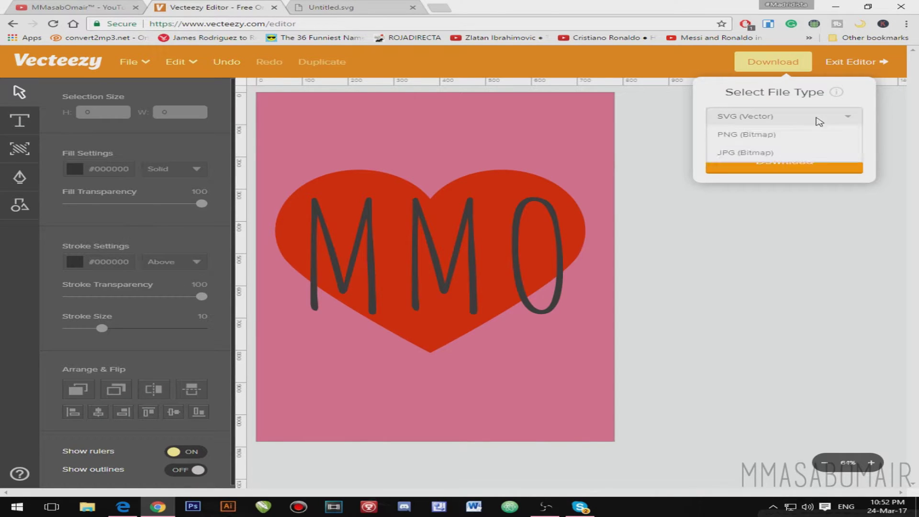
left_click(794, 136)
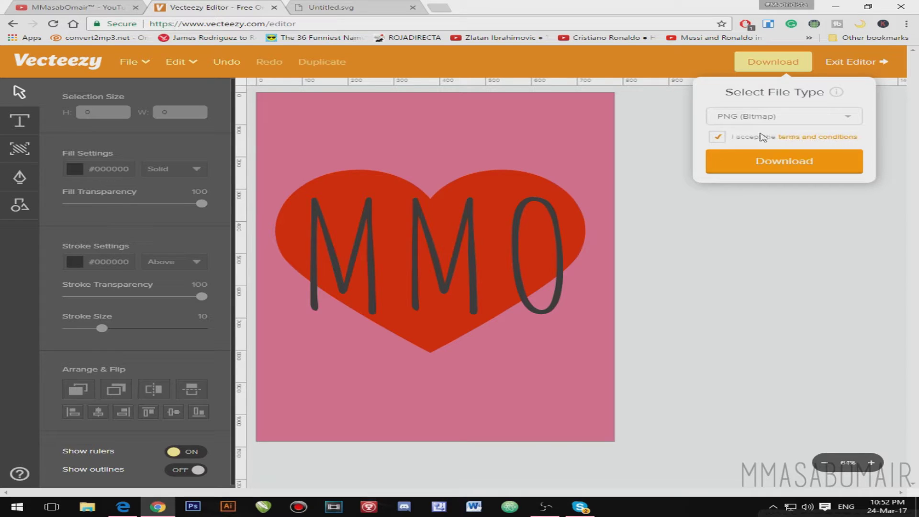
left_click(757, 167)
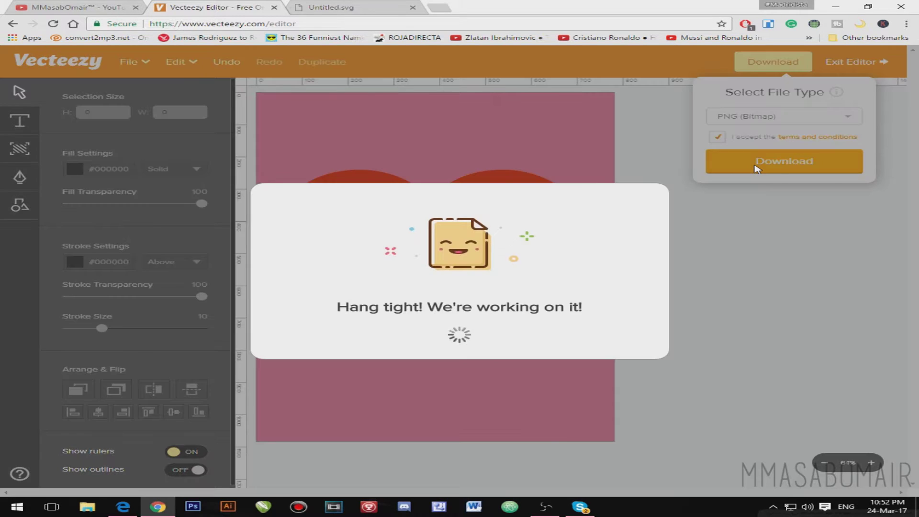